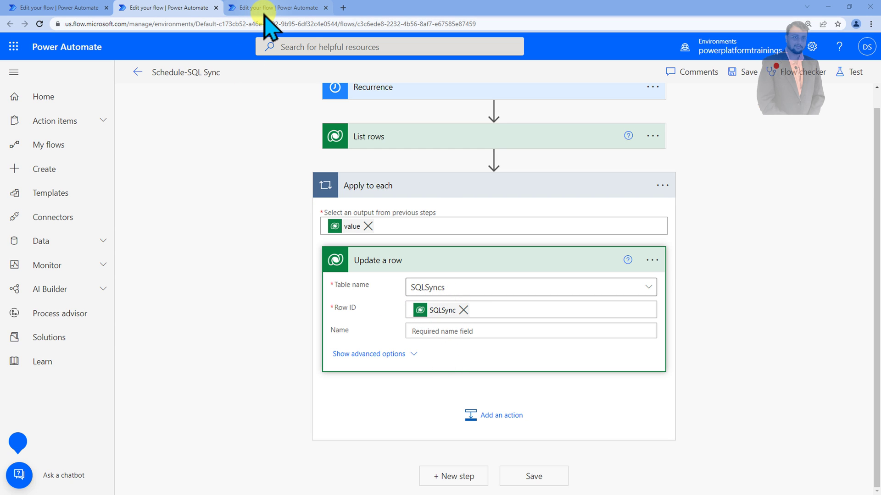
Compare the Schedule-SQL Sync and Dataverse Trigger flows across their tabs, ending on Dataverse Trigger
{"action": "left_click", "coordinate": [264, 14]}
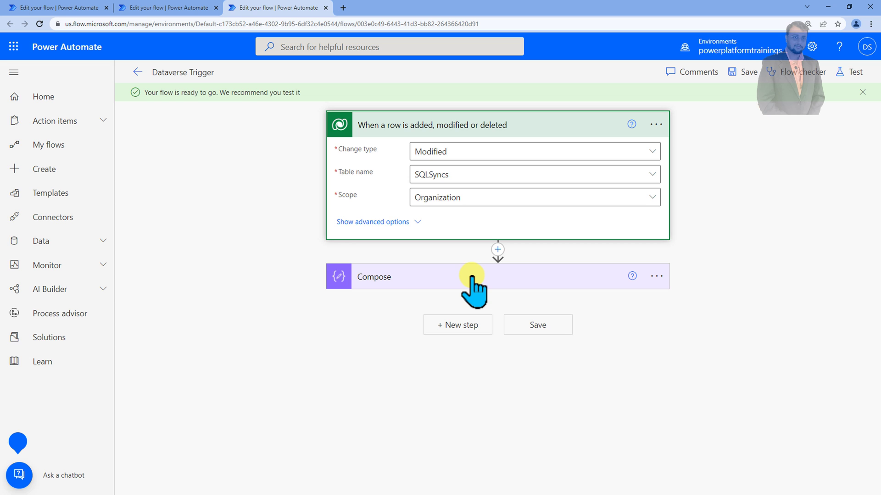
{"action": "left_click", "coordinate": [154, 8]}
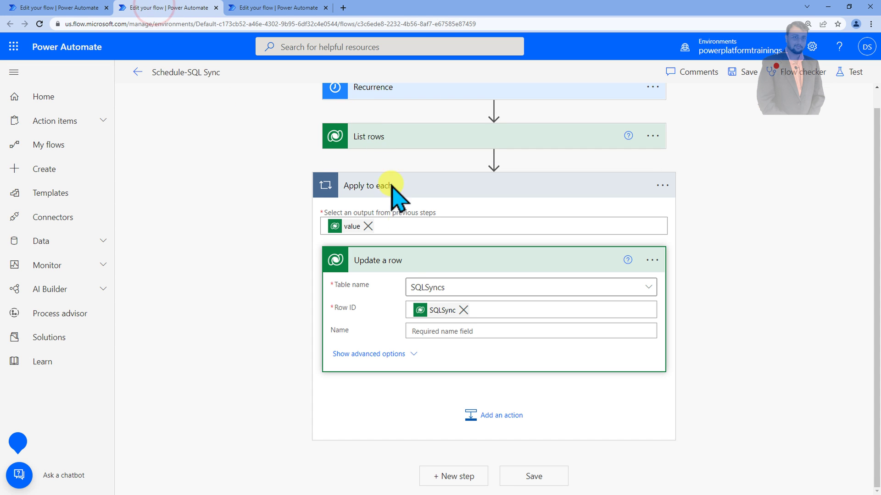
{"action": "left_click", "coordinate": [274, 8]}
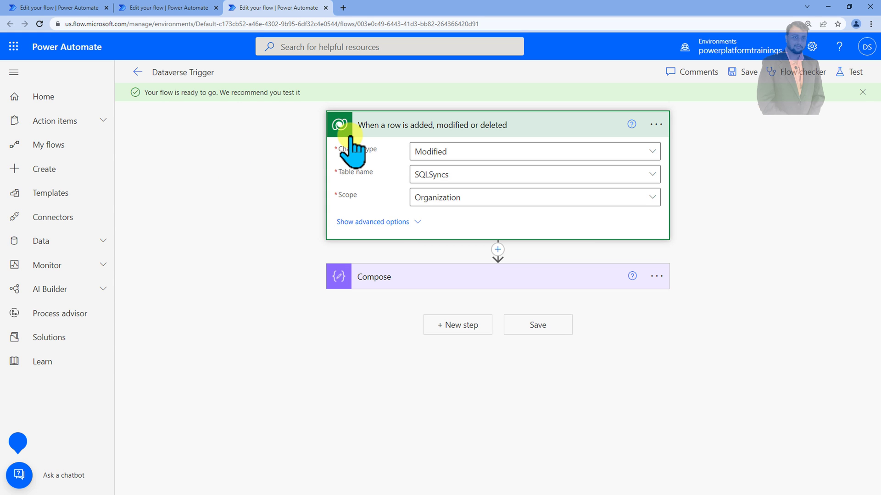
{"action": "left_click", "coordinate": [175, 7]}
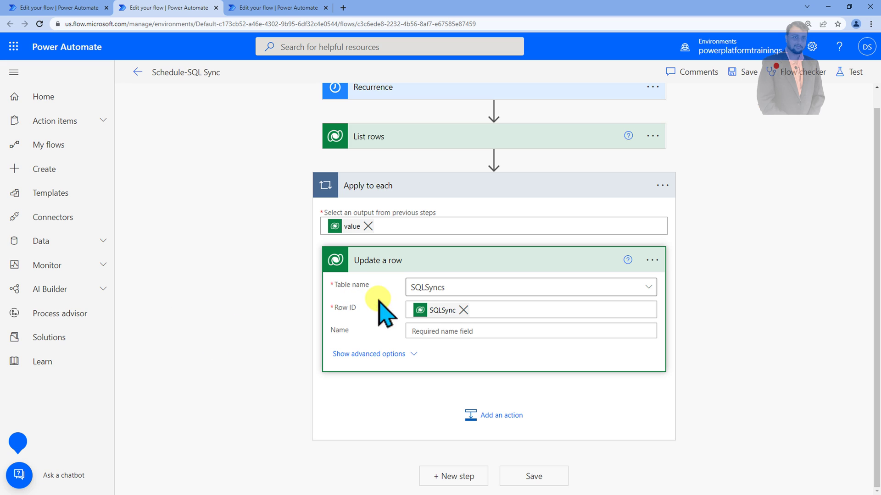
{"action": "left_click", "coordinate": [257, 7]}
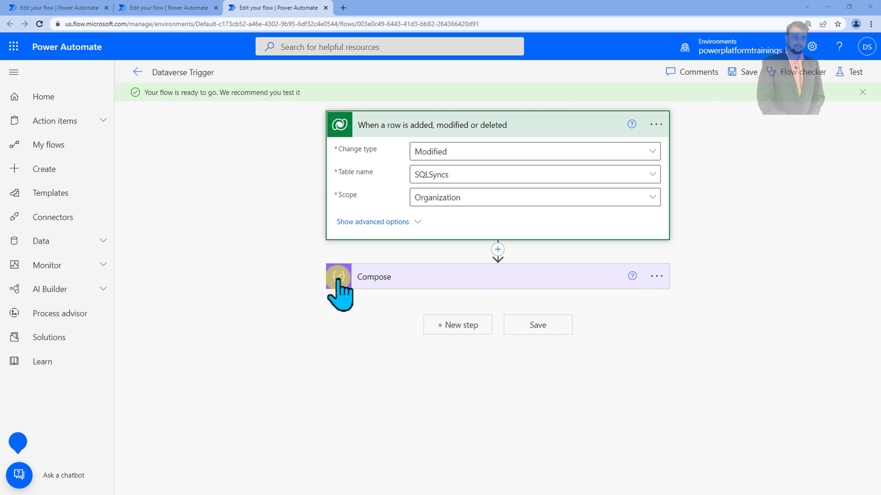
Check which account is signed in, then return to the Schedule-SQL Sync flow
{"action": "left_click", "coordinate": [866, 47]}
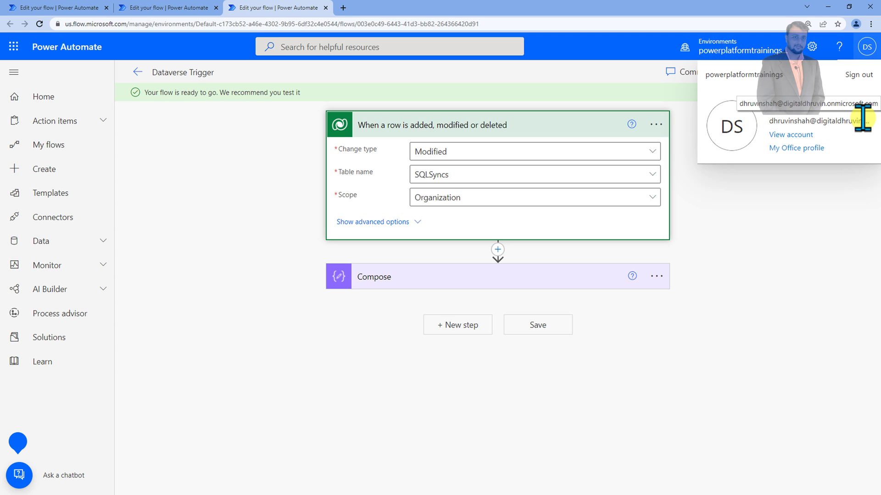
{"action": "left_click", "coordinate": [815, 261]}
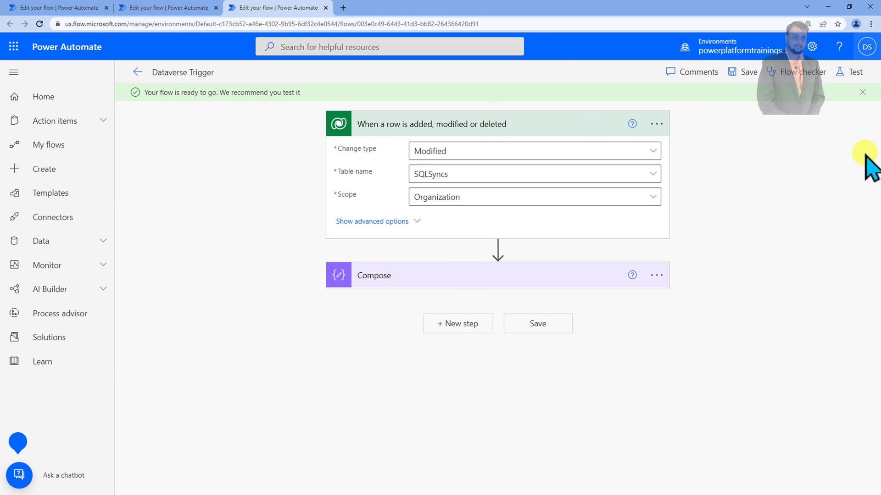
{"action": "left_click", "coordinate": [172, 8]}
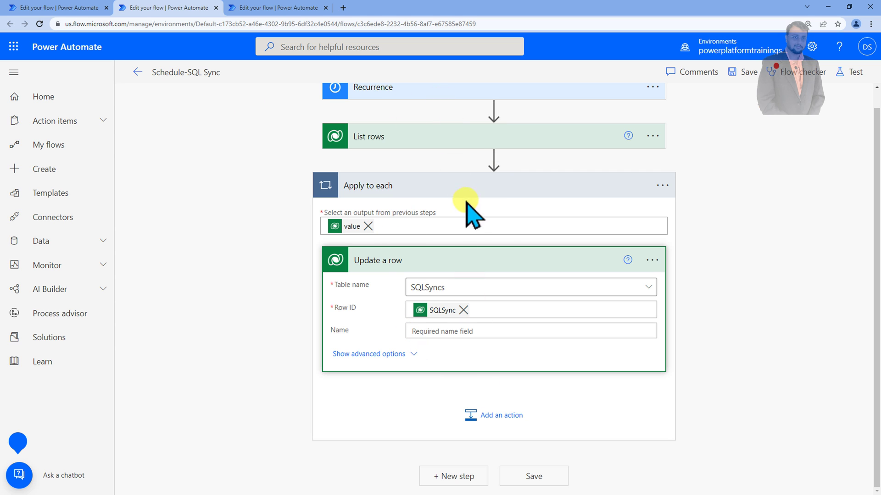
Check the Update a row step's connection account, then return to the Dataverse Trigger flow
{"action": "left_click", "coordinate": [651, 260]}
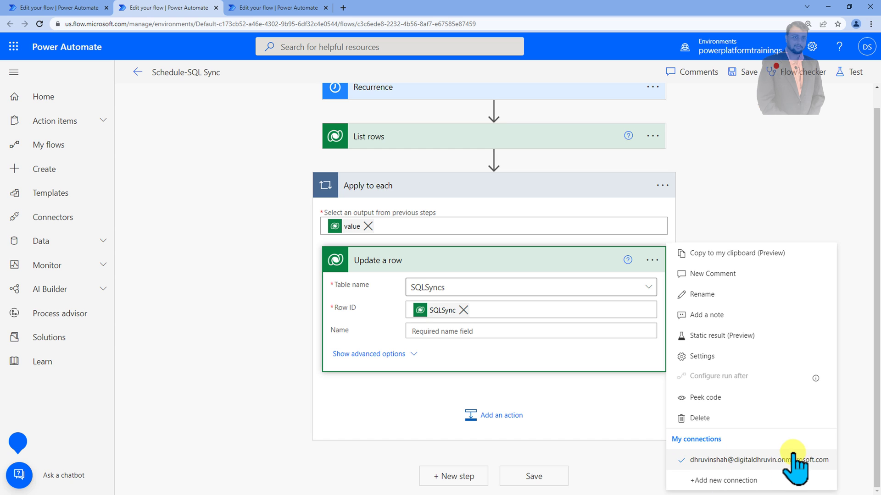
{"action": "left_click", "coordinate": [796, 202]}
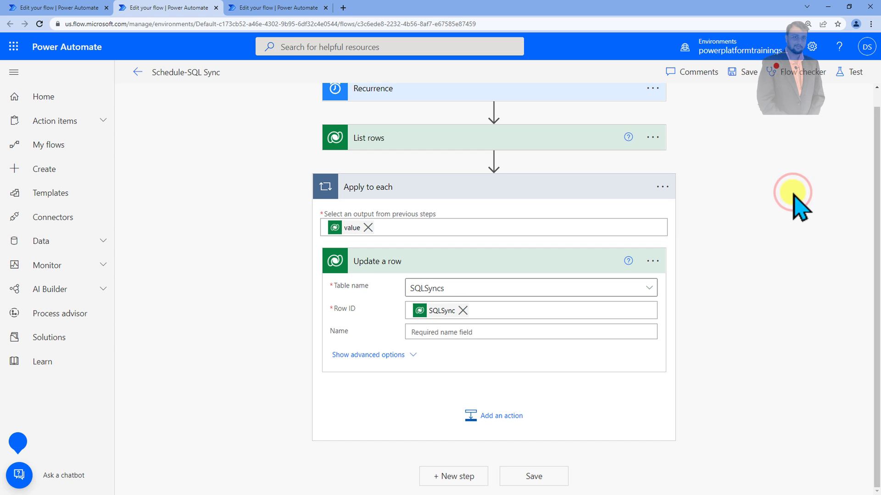
{"action": "left_click", "coordinate": [651, 262]}
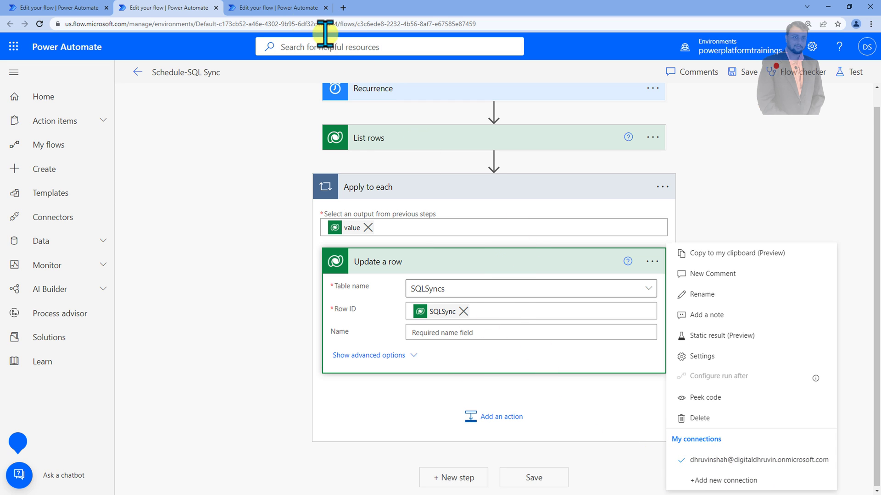
{"action": "left_click", "coordinate": [281, 9]}
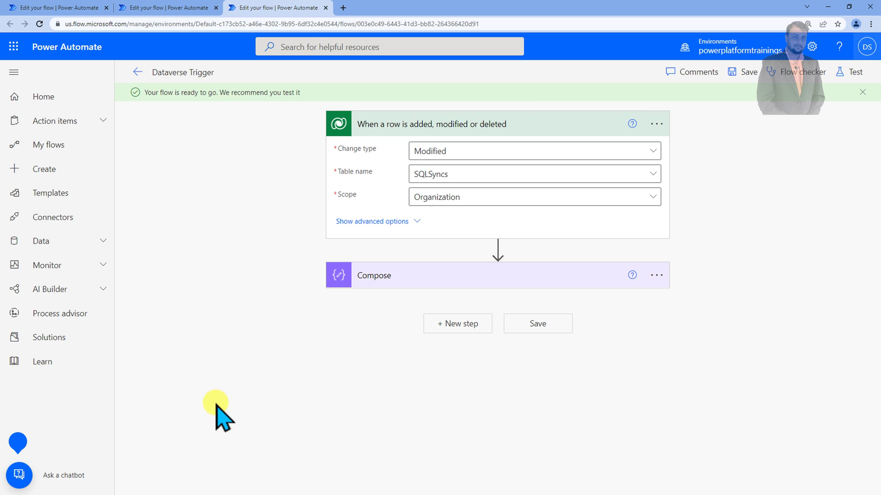
Add a blank trigger condition in the Dataverse trigger's settings
{"action": "left_click", "coordinate": [656, 124]}
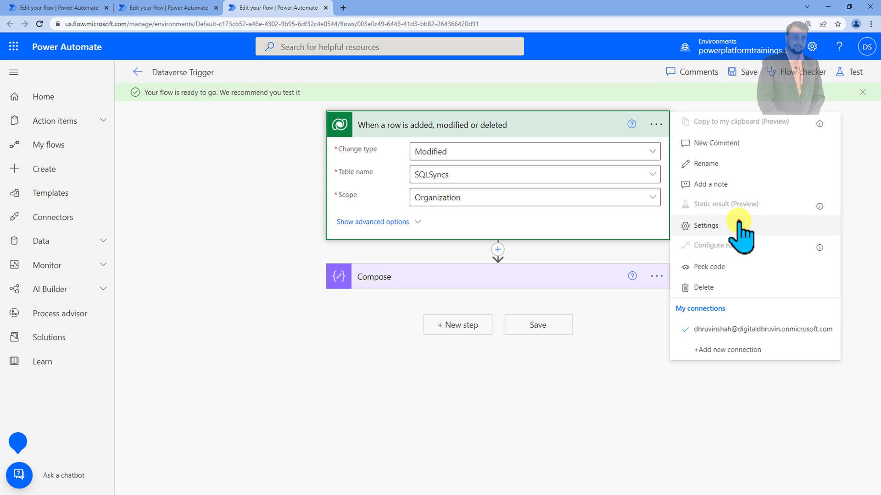
{"action": "left_click", "coordinate": [709, 225]}
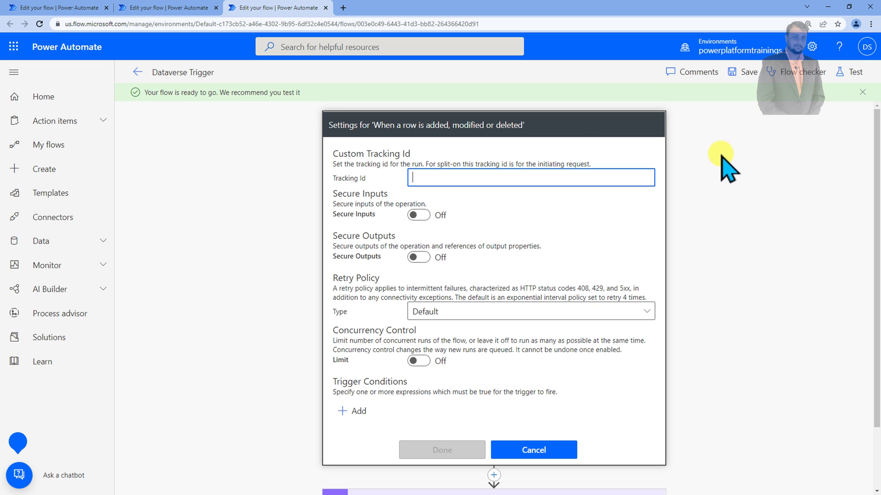
{"action": "scroll", "coordinate": [520, 316], "scroll_direction": "down", "scroll_amount": 1}
{"action": "scroll", "coordinate": [519, 317], "scroll_direction": "down", "scroll_amount": 2}
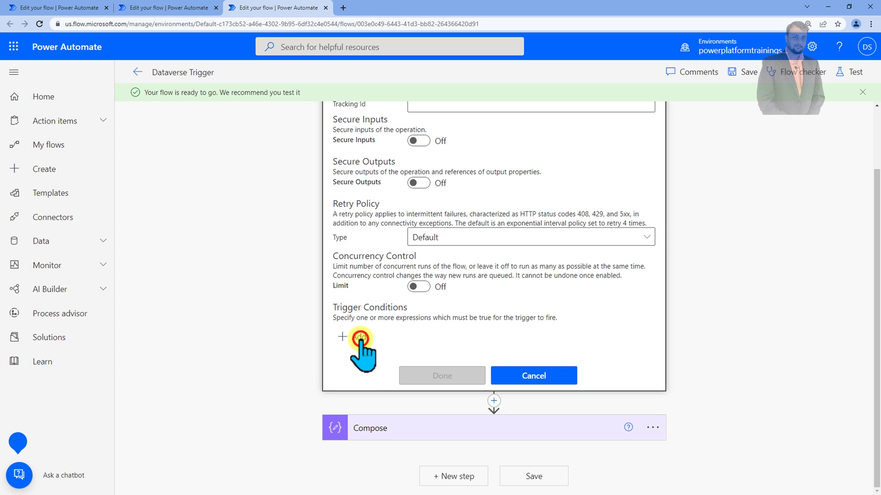
{"action": "left_click", "coordinate": [361, 338]}
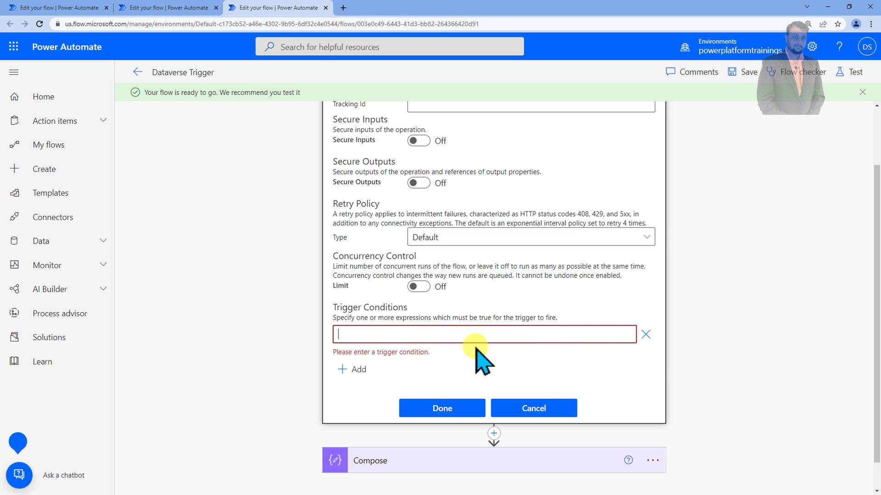
Review the signed-in account details, then go to the Schedule-SQL Sync flow
{"action": "left_click", "coordinate": [867, 47]}
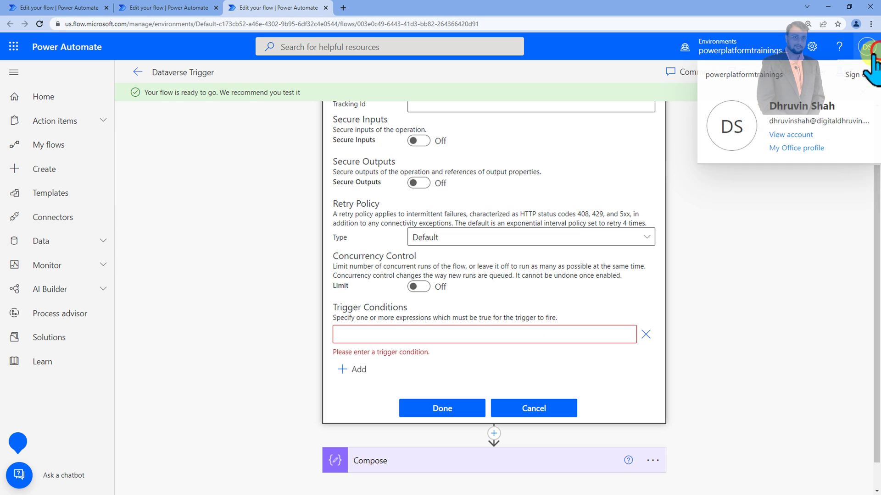
{"action": "left_click", "coordinate": [867, 46]}
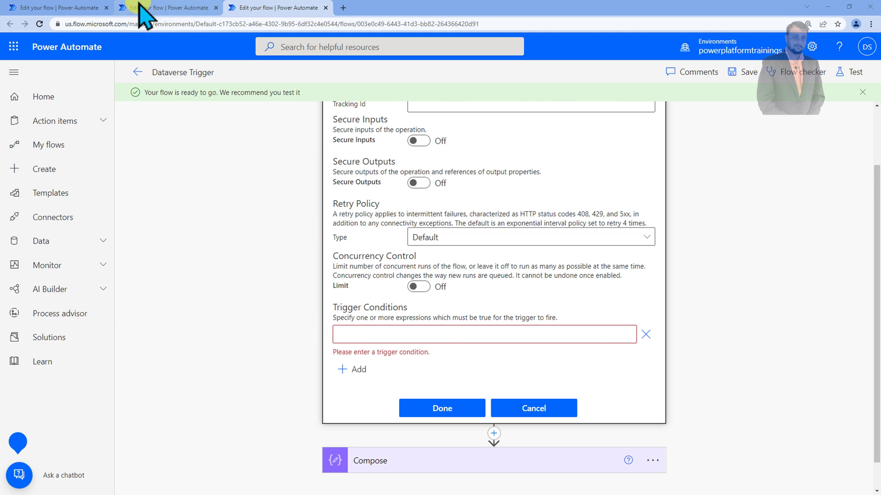
{"action": "left_click", "coordinate": [177, 13]}
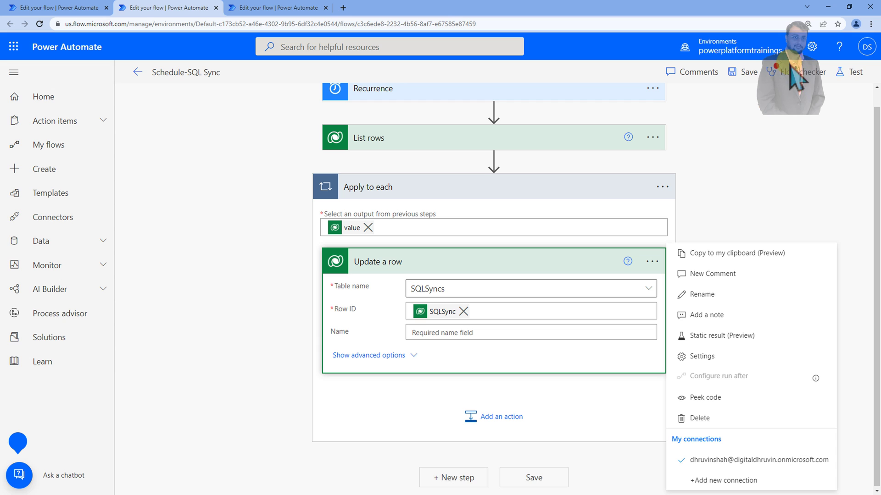
Run a manual test of the Schedule-SQL Sync flow
{"action": "left_click", "coordinate": [852, 72]}
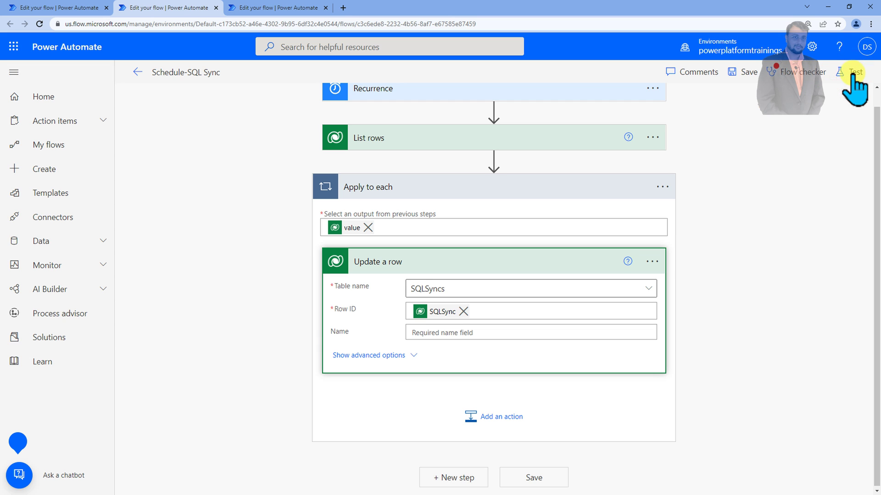
{"action": "left_click", "coordinate": [720, 100]}
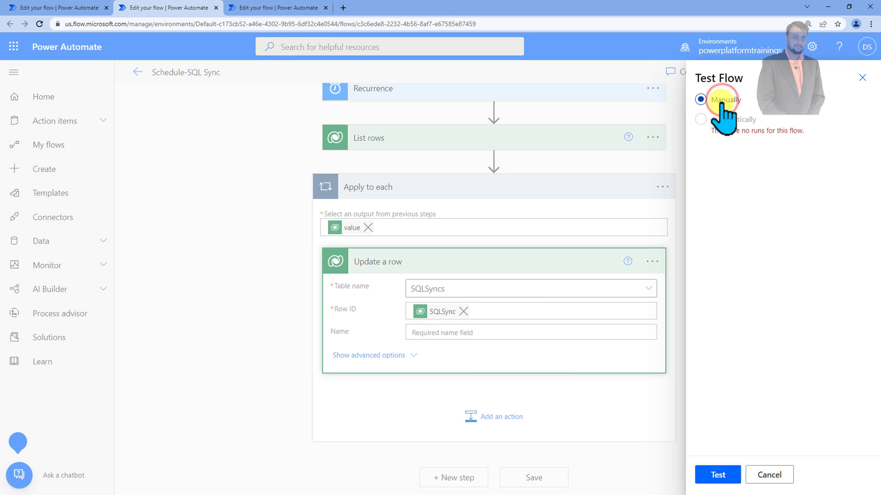
{"action": "left_click", "coordinate": [719, 476]}
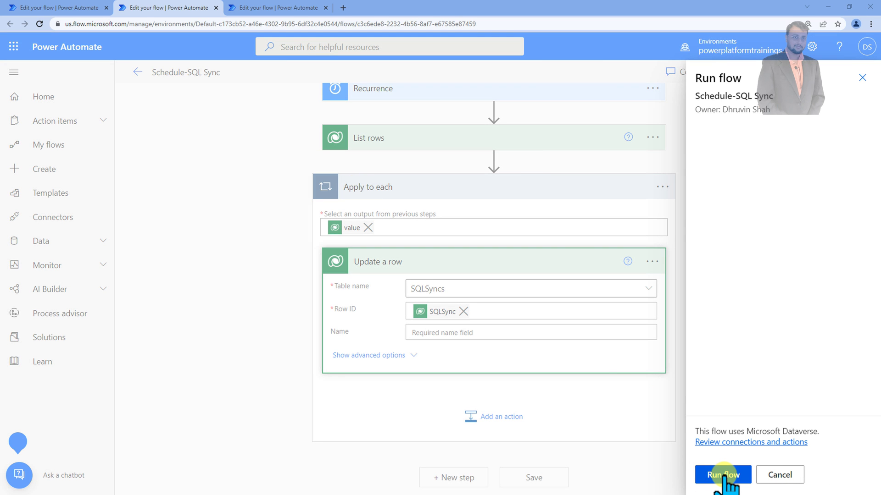
{"action": "left_click", "coordinate": [723, 475]}
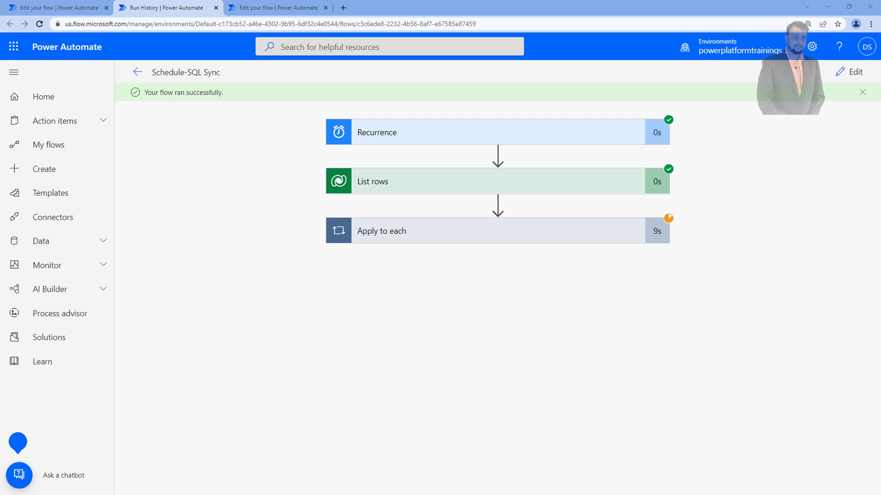
Show the raw JSON outputs of the run's Update a row step inside Apply to each
{"action": "left_click", "coordinate": [421, 232]}
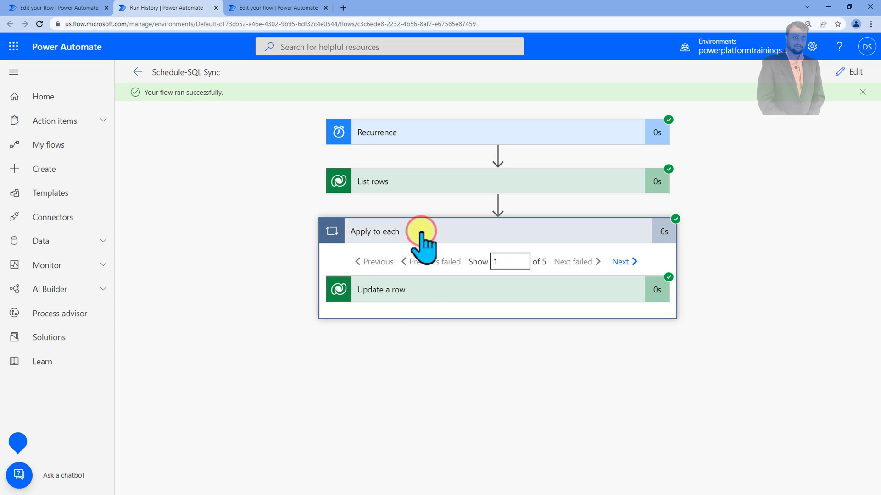
{"action": "left_click", "coordinate": [430, 299]}
{"action": "scroll", "coordinate": [428, 363], "scroll_direction": "down", "scroll_amount": 5}
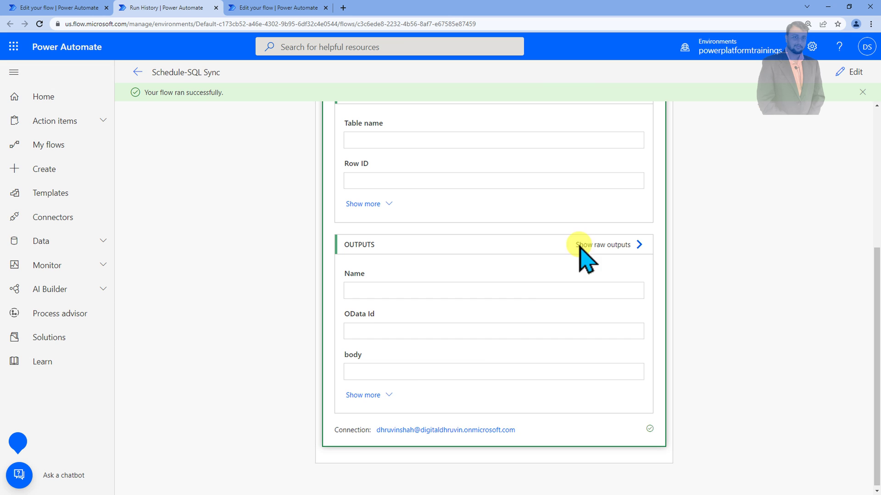
{"action": "left_click", "coordinate": [633, 246]}
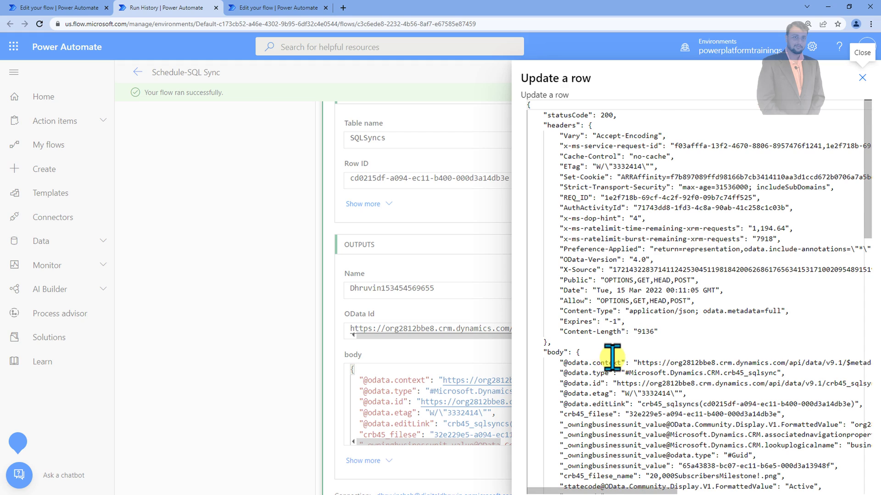
Find _modifiedby_value in the raw output and select the modifying user's full GUID
{"action": "scroll", "coordinate": [614, 357], "scroll_direction": "down", "scroll_amount": 8}
{"action": "scroll", "coordinate": [624, 357], "scroll_direction": "down", "scroll_amount": 6}
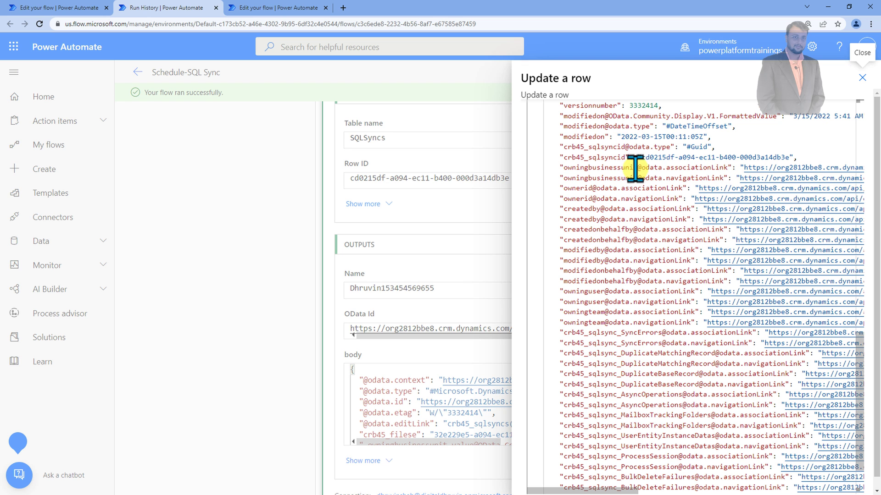
{"action": "scroll", "coordinate": [637, 179], "scroll_direction": "up", "scroll_amount": 1}
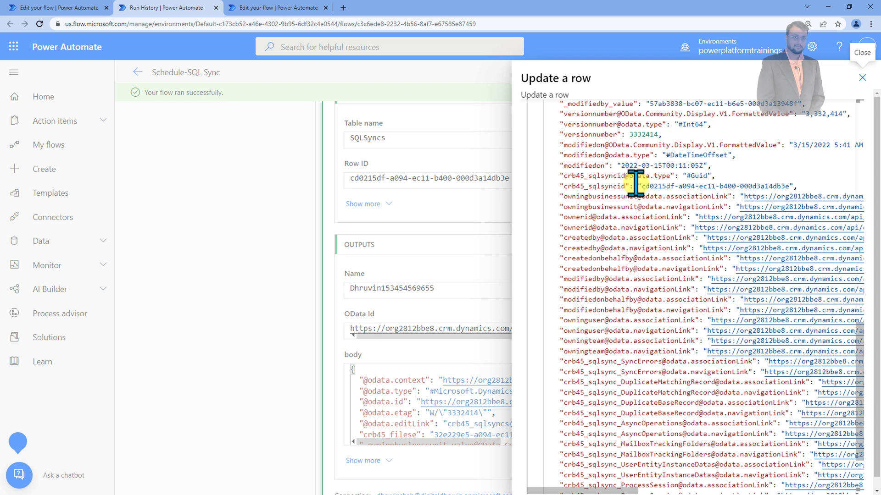
{"action": "scroll", "coordinate": [652, 197], "scroll_direction": "up", "scroll_amount": 2}
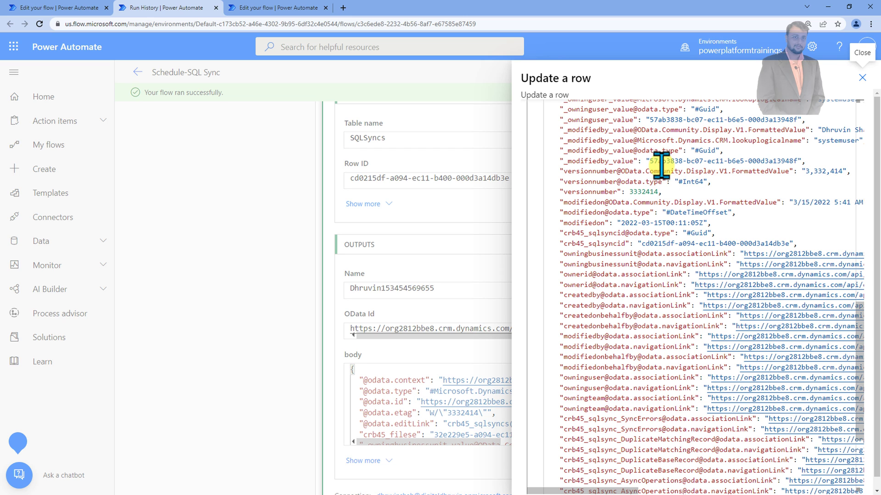
{"action": "mouse_move", "coordinate": [647, 160]}
{"action": "left_mouse_down"}
{"action": "mouse_move", "coordinate": [788, 161]}
{"action": "mouse_move", "coordinate": [648, 161]}
{"action": "left_mouse_up"}
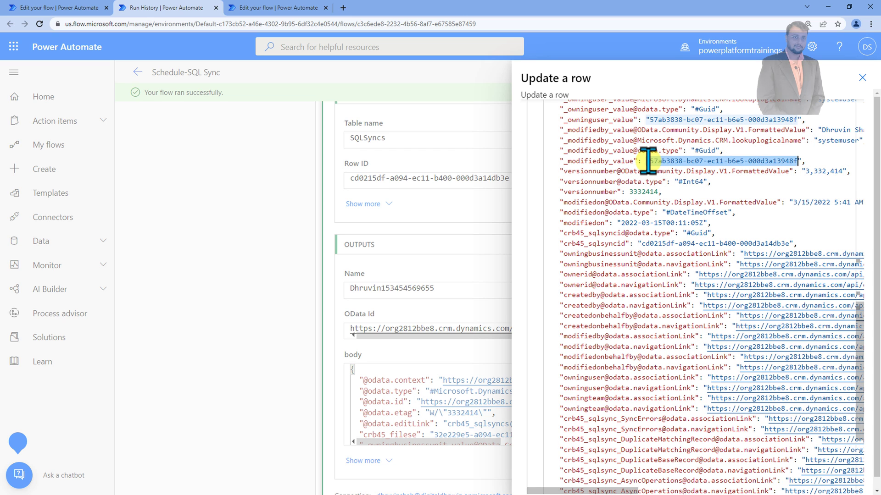
{"action": "left_click", "coordinate": [670, 161]}
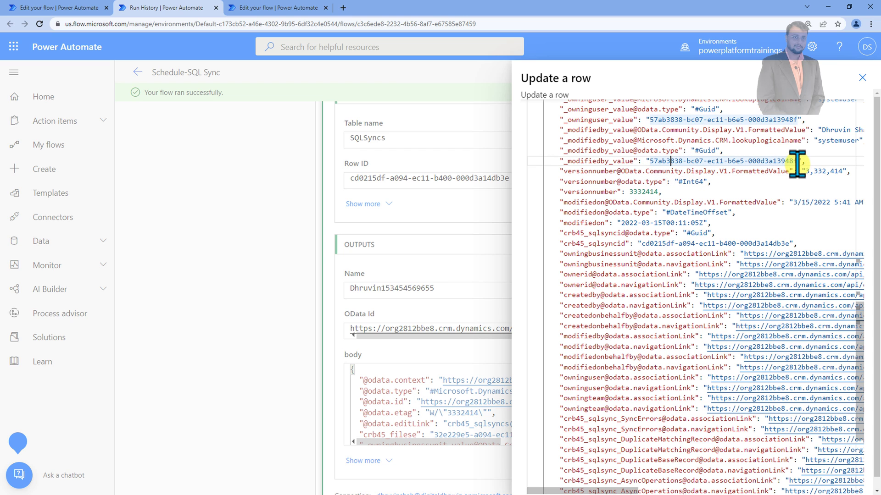
{"action": "left_click_drag", "start_coordinate": [798, 161], "coordinate": [647, 161]}
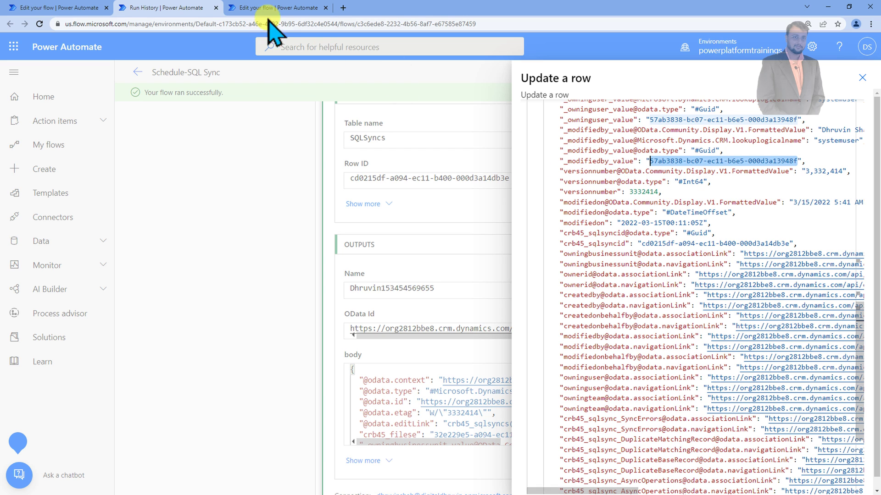
Return to the Dataverse Trigger flow's details page, review its recent runs, and reopen the editor
{"action": "left_click", "coordinate": [281, 9]}
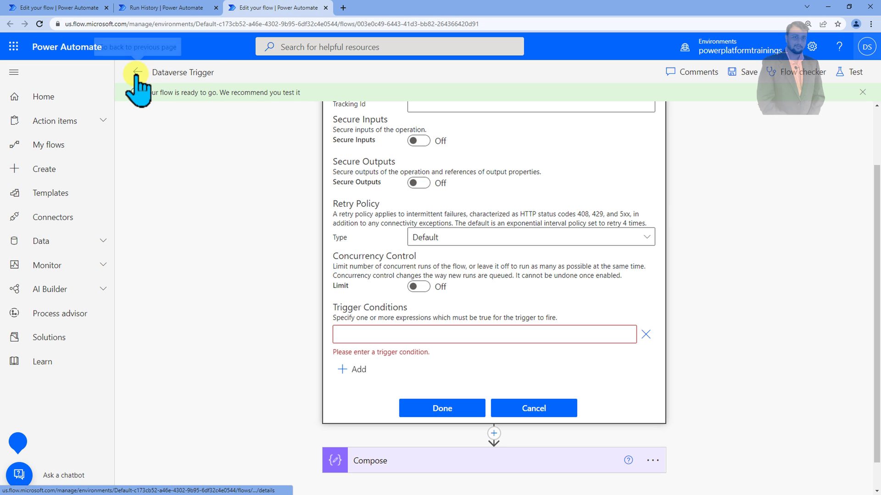
{"action": "left_click", "coordinate": [137, 72]}
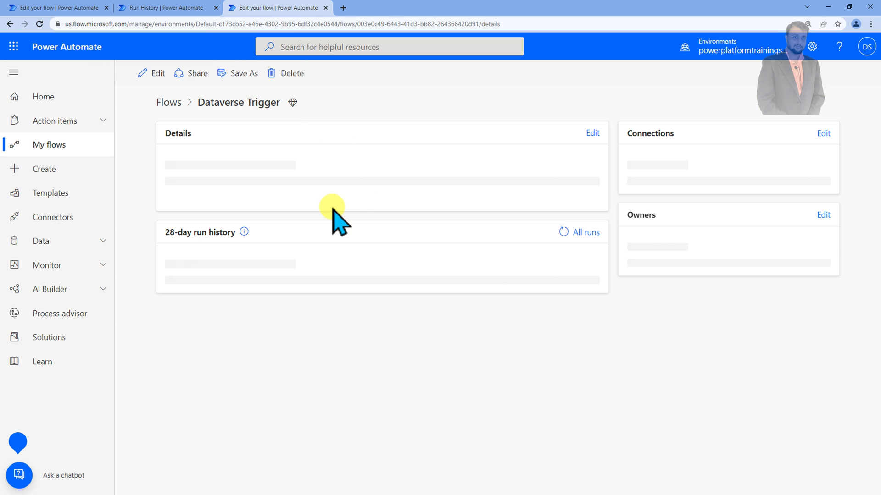
{"action": "scroll", "coordinate": [298, 331], "scroll_direction": "down", "scroll_amount": 2}
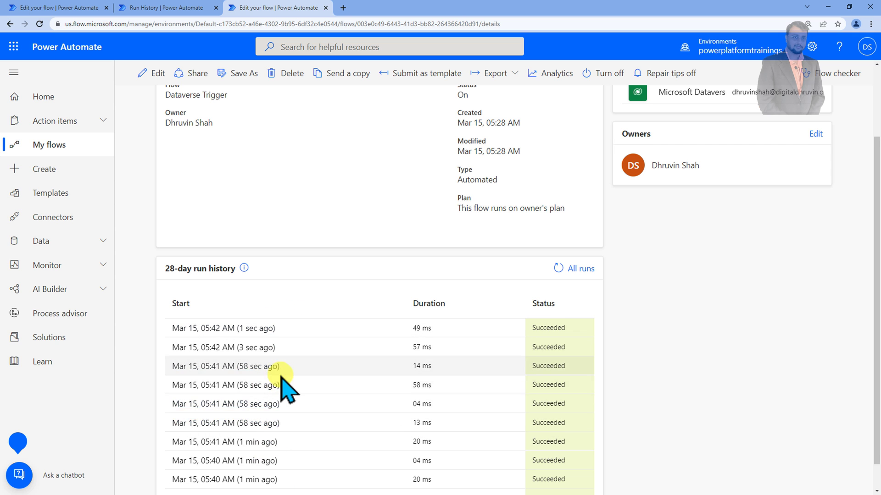
{"action": "scroll", "coordinate": [285, 390], "scroll_direction": "up", "scroll_amount": 2}
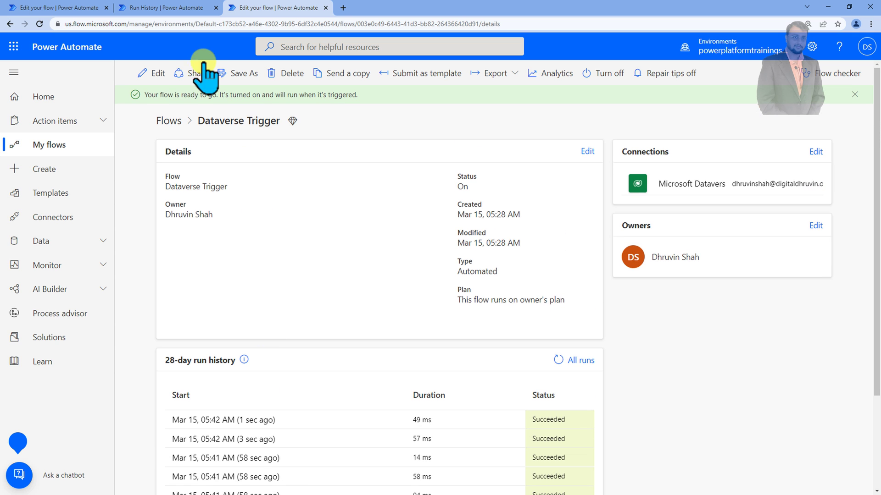
{"action": "left_click", "coordinate": [159, 73]}
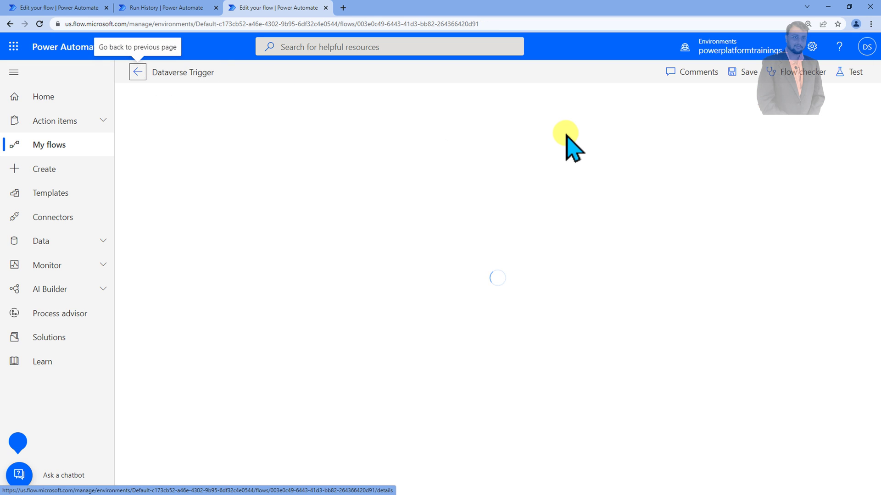
Add a new trigger condition in the trigger's settings and start it with '@'
{"action": "left_click", "coordinate": [656, 106]}
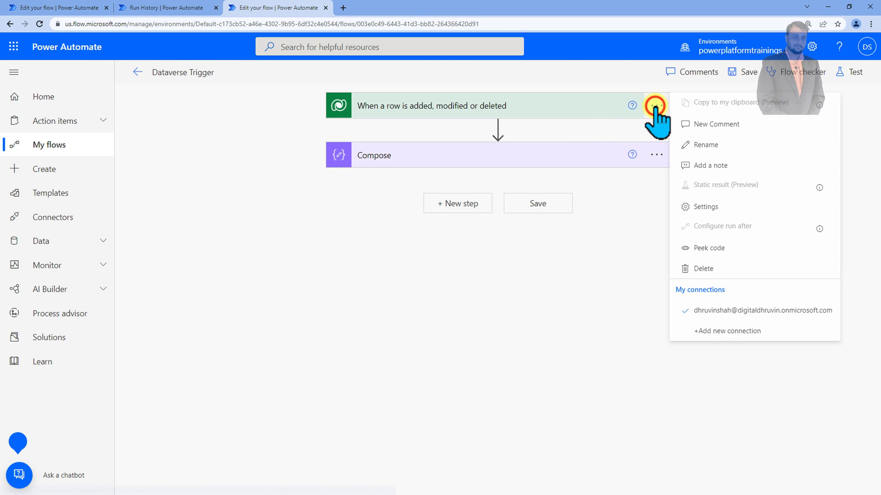
{"action": "left_click", "coordinate": [716, 208]}
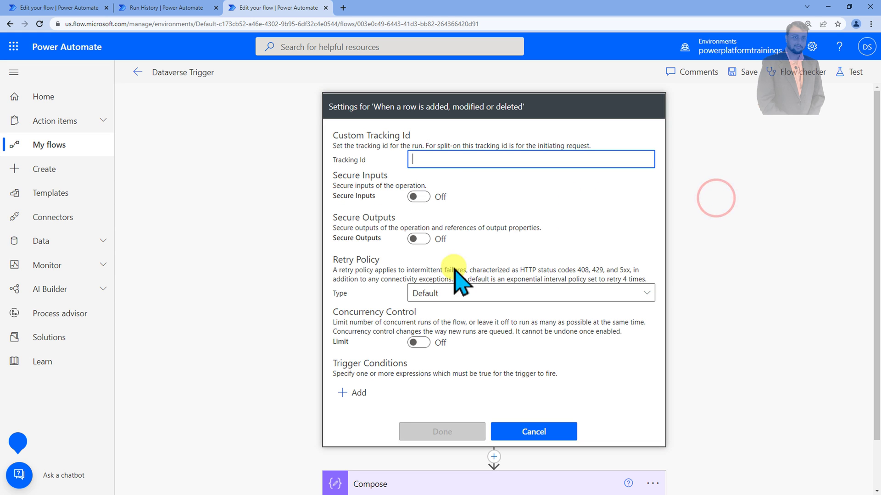
{"action": "left_click", "coordinate": [354, 393]}
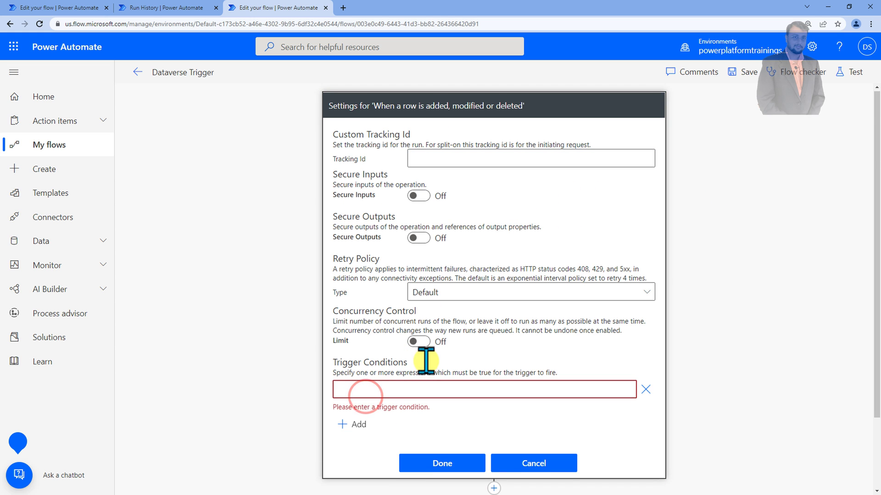
{"action": "scroll", "coordinate": [366, 360], "scroll_direction": "down", "scroll_amount": 2}
{"action": "left_click", "coordinate": [387, 304]}
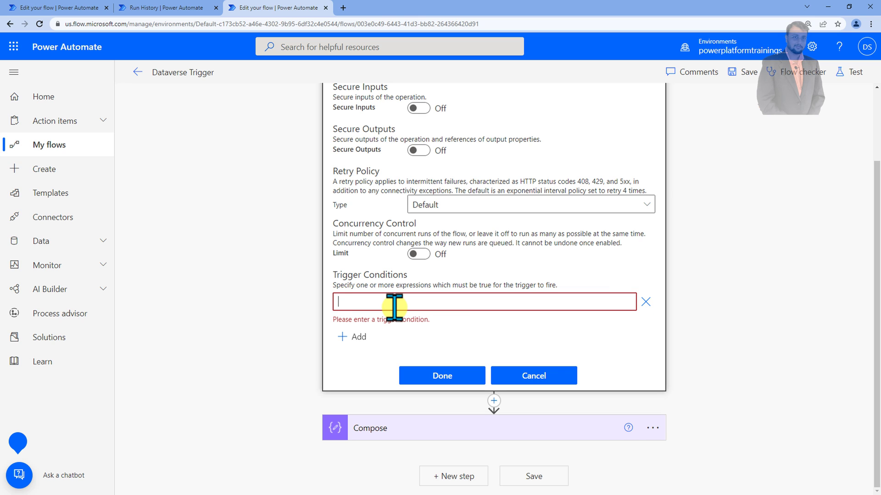
{"action": "type", "text": "@"}
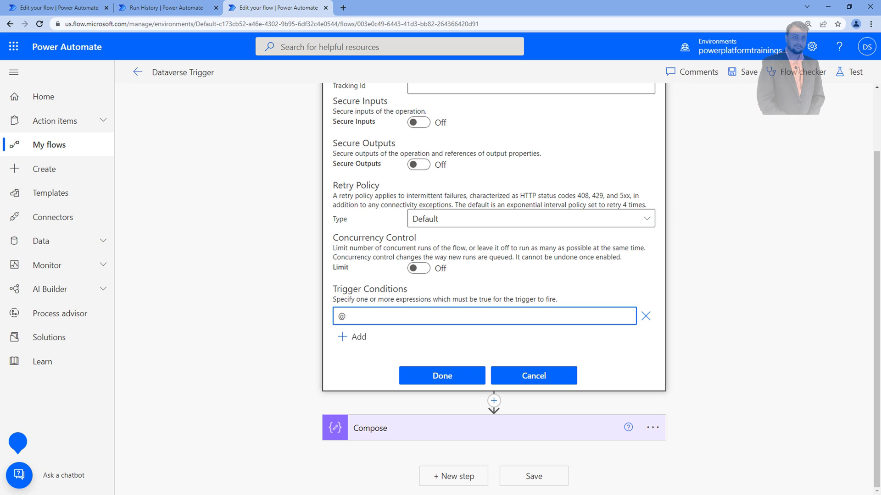
Glance back at the run's raw output, then return to the trigger settings
{"action": "key", "text": "alt+Tab"}
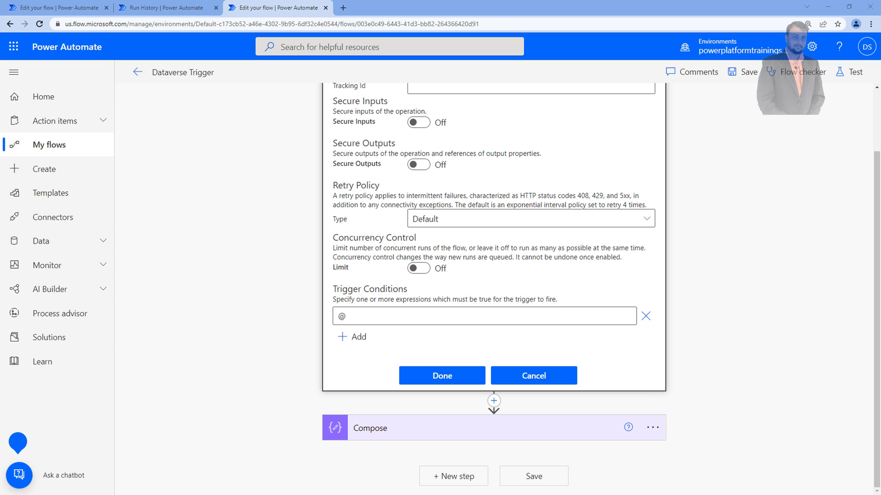
{"action": "left_click", "coordinate": [145, 7]}
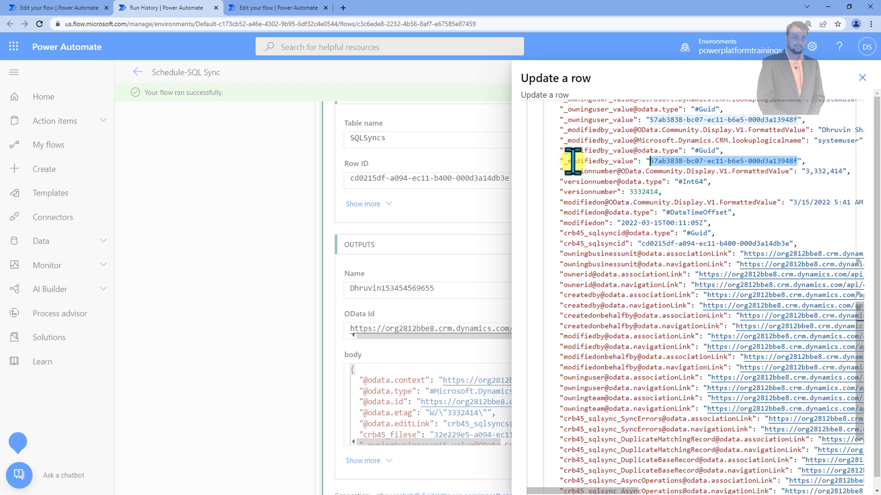
{"action": "left_click", "coordinate": [278, 10]}
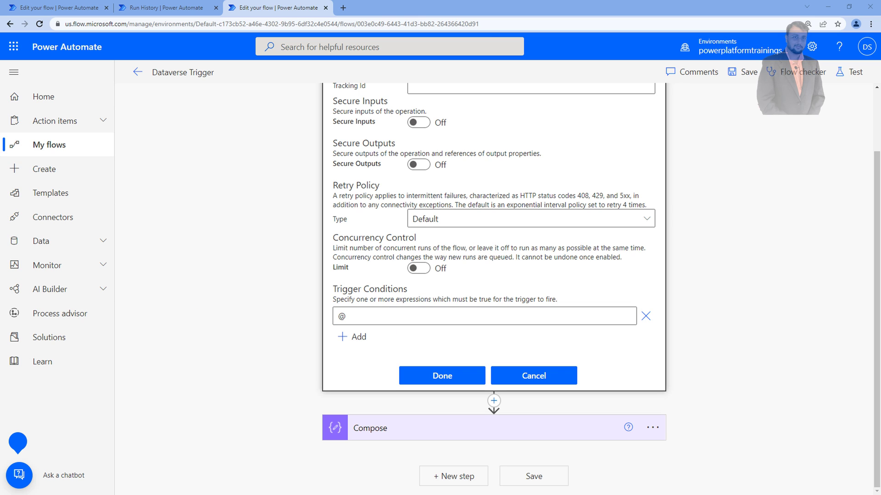
{"action": "left_click", "coordinate": [386, 316]}
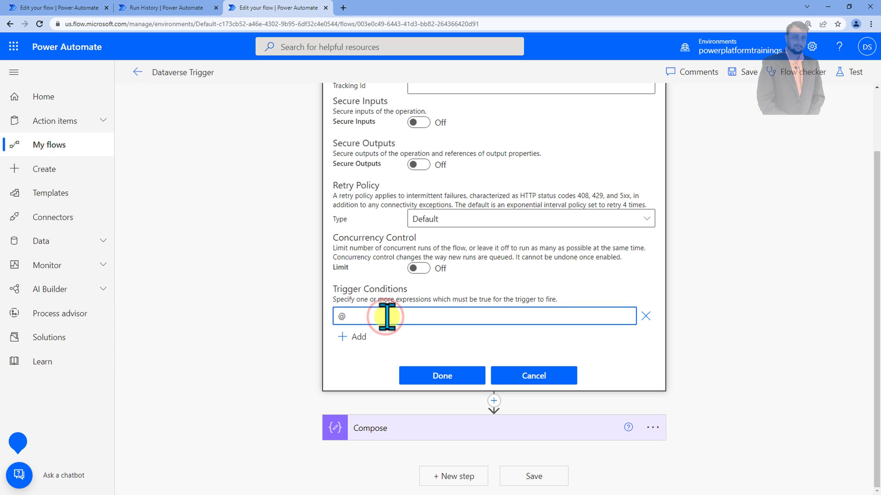
{"action": "type", "text": "triggerBody()?['_modifiedby_value'],'57ab3838-bc07-ec11-b6e5-000d3a13948f')"}
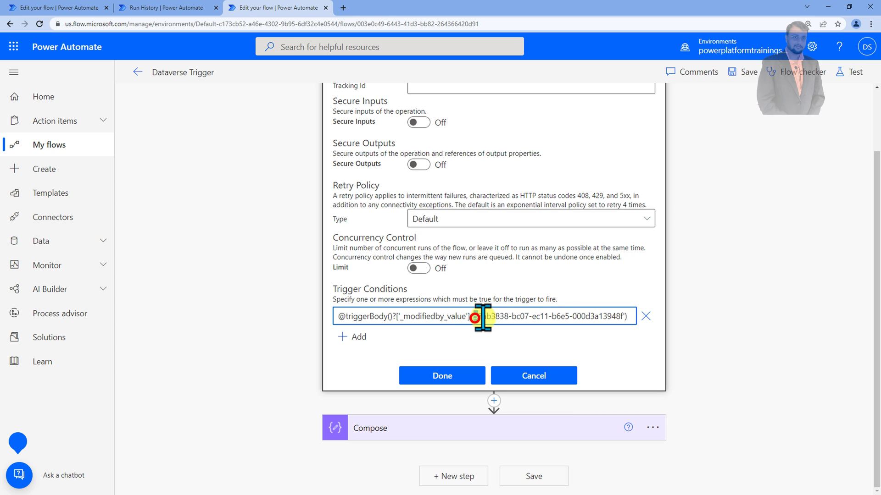
{"action": "left_click_drag", "start_coordinate": [483, 317], "coordinate": [624, 316]}
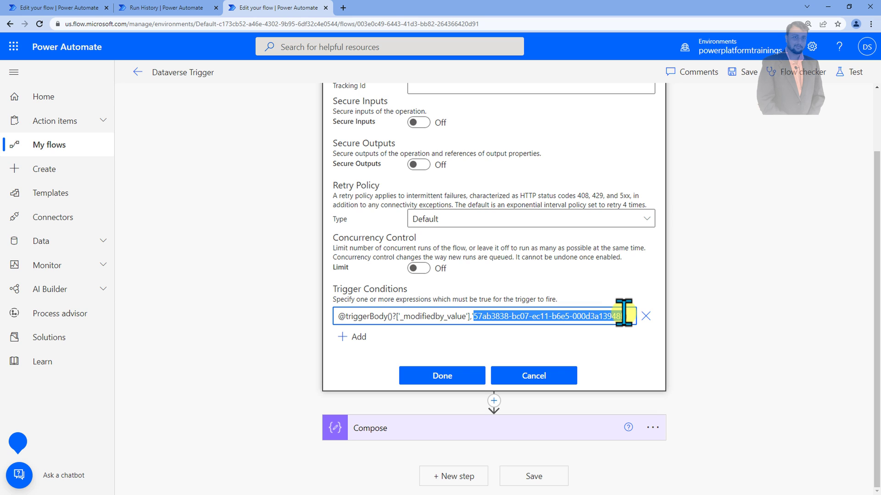
{"action": "left_click", "coordinate": [346, 315]}
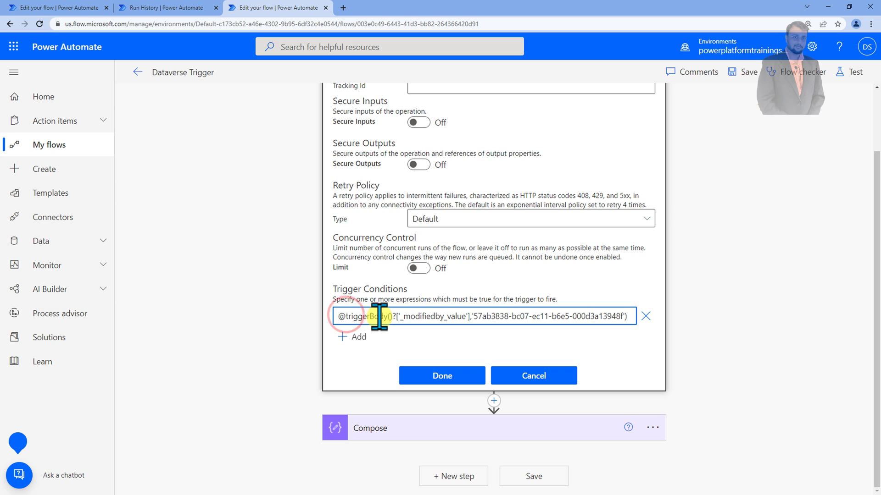
{"action": "type", "text": "not("}
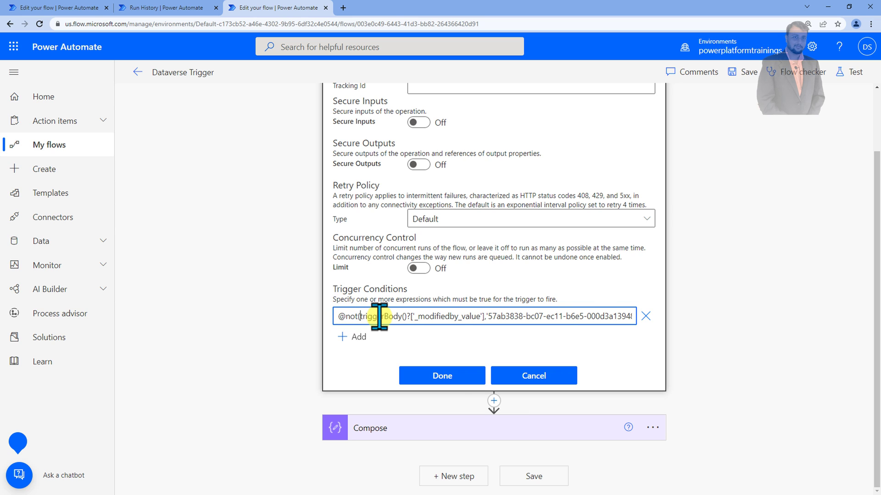
{"action": "type", "text": "equals("}
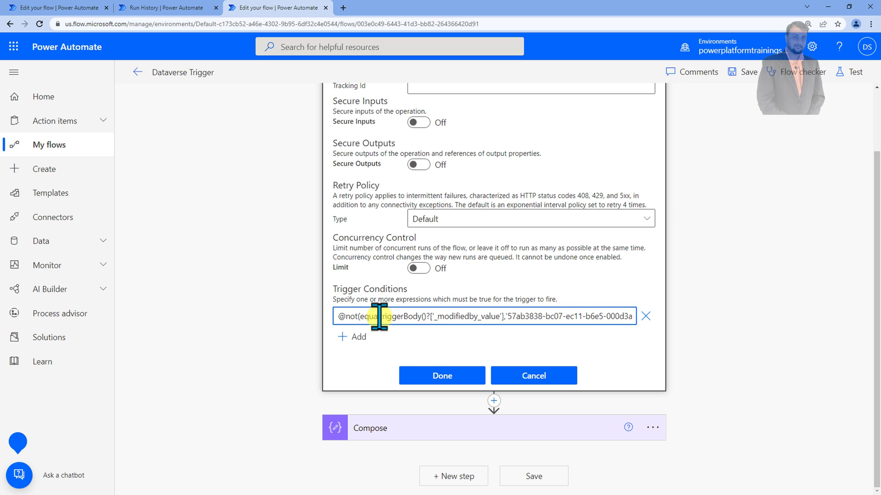
{"action": "type", "text": "ls"}
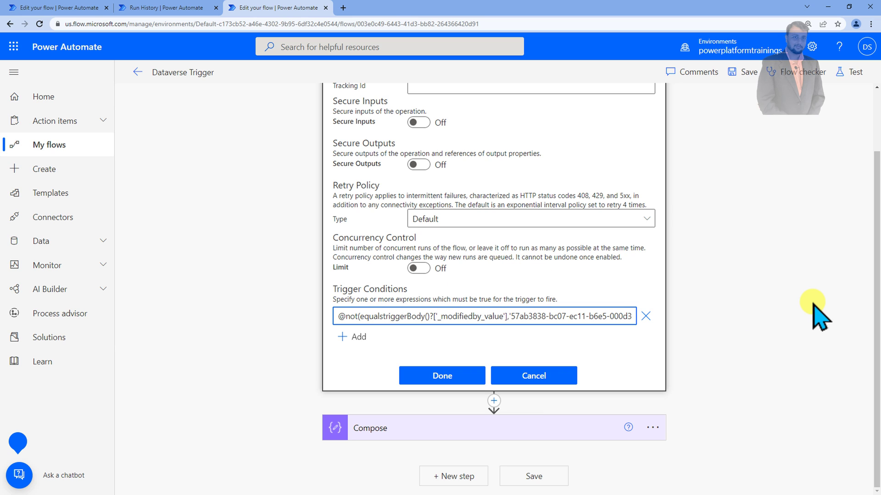
{"action": "type", "text": "("}
{"action": "left_click", "coordinate": [608, 317]}
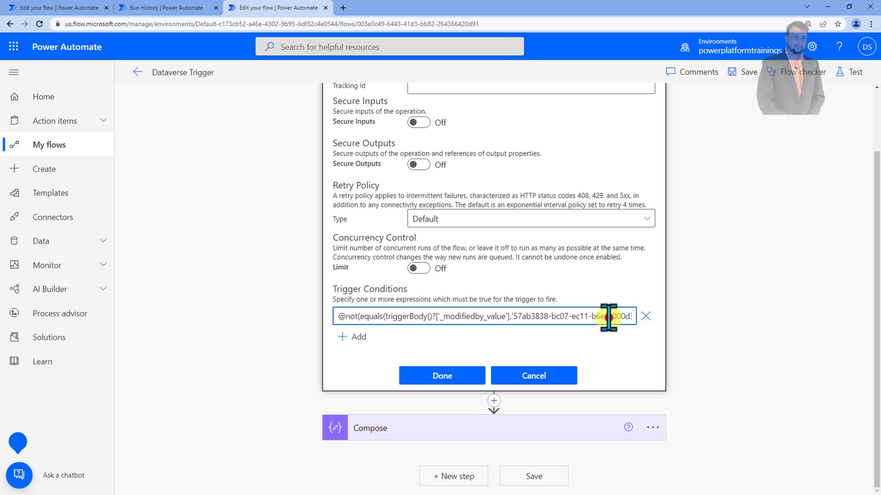
{"action": "key", "text": "End"}
{"action": "key", "text": "alt+Tab"}
{"action": "left_click", "coordinate": [218, 174]}
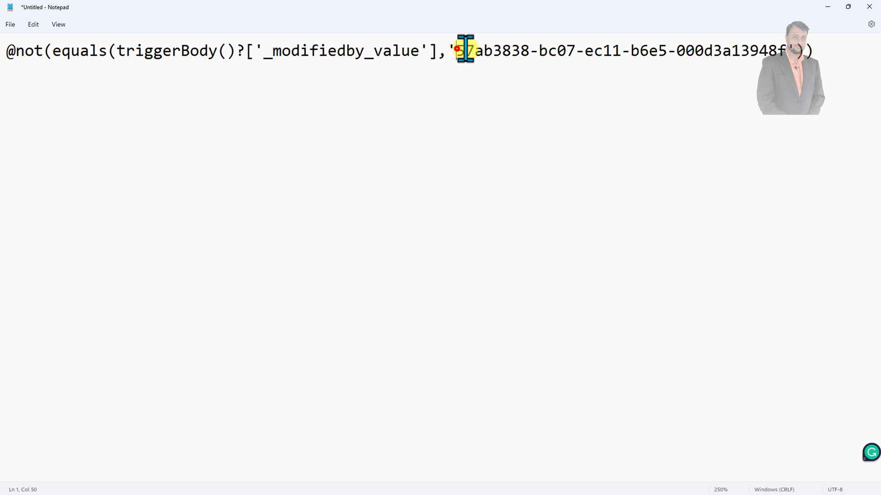
Verify the GUID in the Notepad expression, then bring Power Automate's trigger settings back
{"action": "left_click_drag", "start_coordinate": [464, 49], "coordinate": [787, 49]}
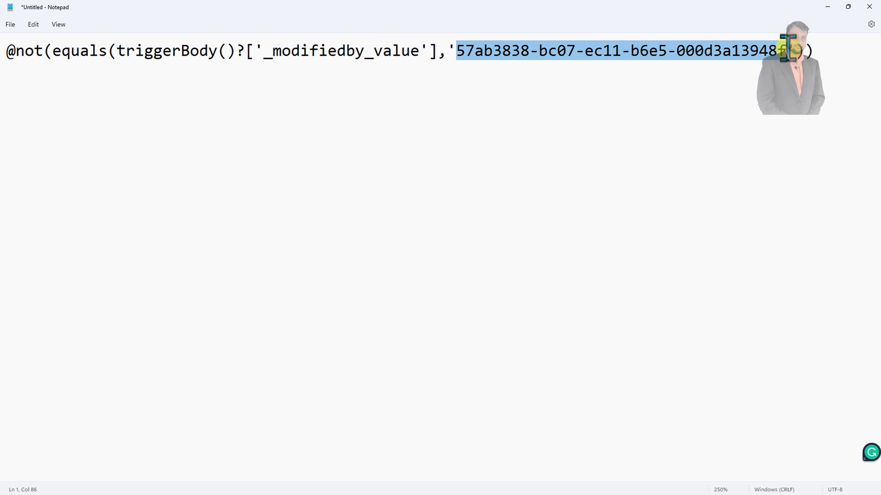
{"action": "left_click", "coordinate": [645, 113]}
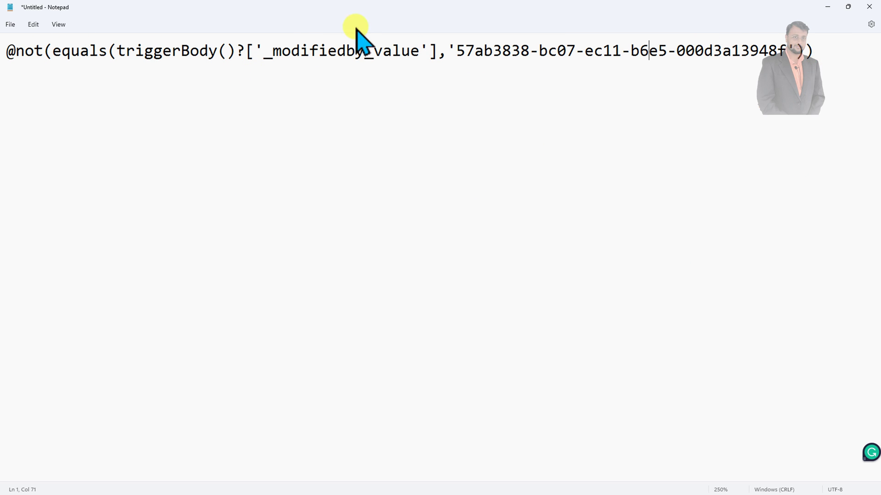
{"action": "left_click", "coordinate": [771, 8]}
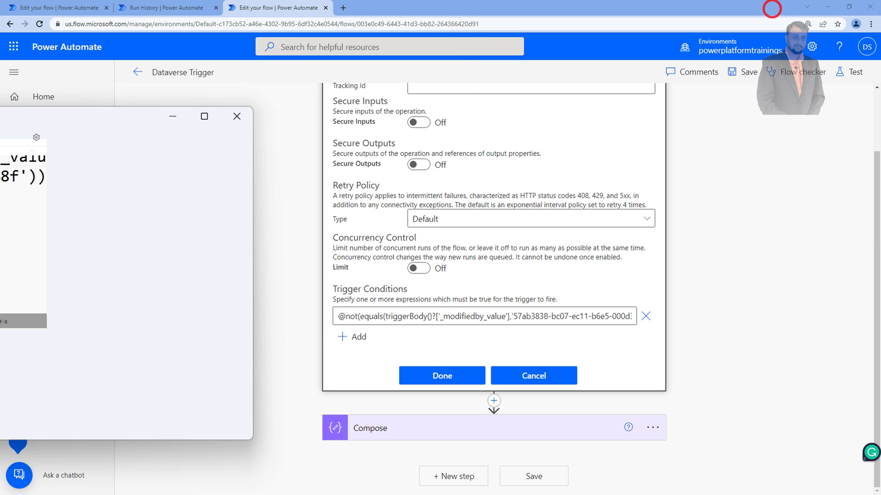
Confirm the trigger condition, leave the editor, and close Schedule-SQL Sync's Update a row output panel
{"action": "left_click", "coordinate": [458, 374]}
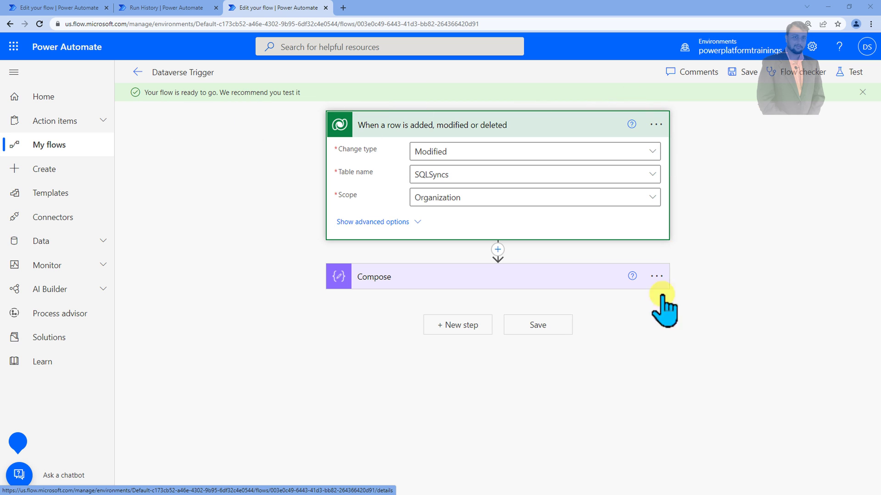
{"action": "left_click", "coordinate": [140, 72]}
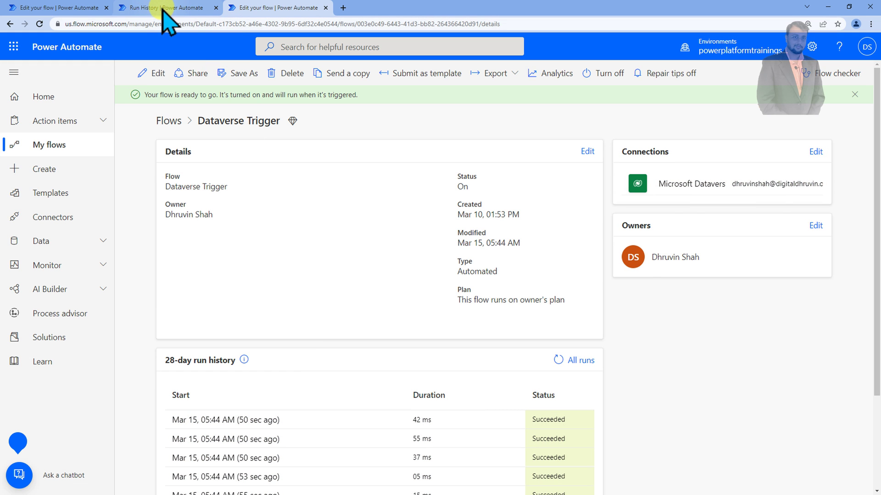
{"action": "left_click", "coordinate": [161, 9]}
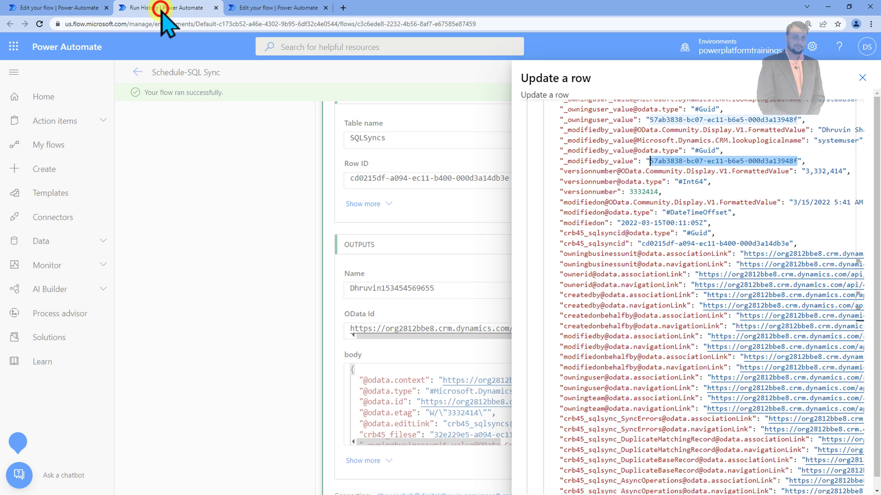
{"action": "left_click", "coordinate": [862, 78]}
Return Schedule-SQL Sync to its details page, then review the Dataverse Trigger's Mar 15 run history
{"action": "scroll", "coordinate": [290, 234], "scroll_direction": "up", "scroll_amount": 1}
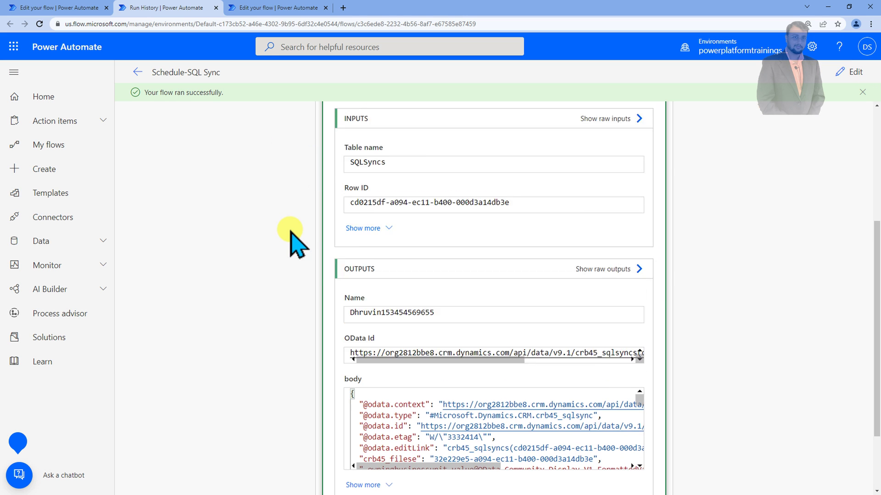
{"action": "scroll", "coordinate": [290, 233], "scroll_direction": "up", "scroll_amount": 5}
{"action": "left_click", "coordinate": [137, 72]}
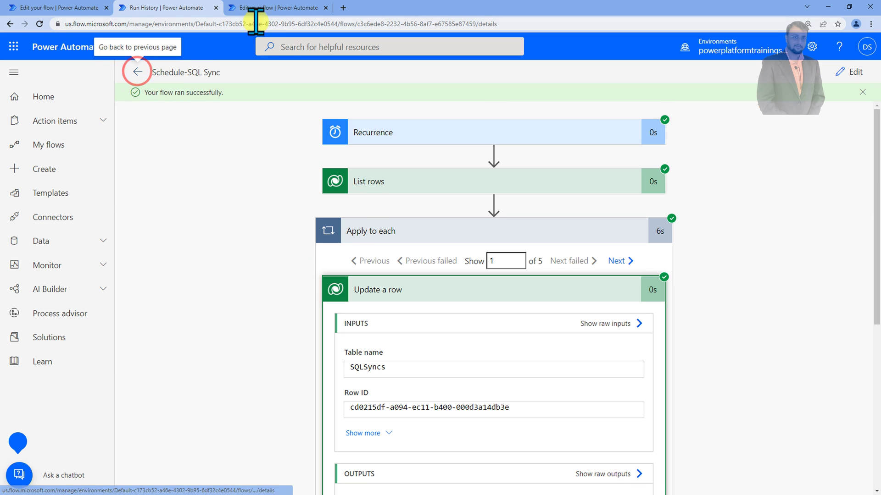
{"action": "left_click", "coordinate": [275, 9]}
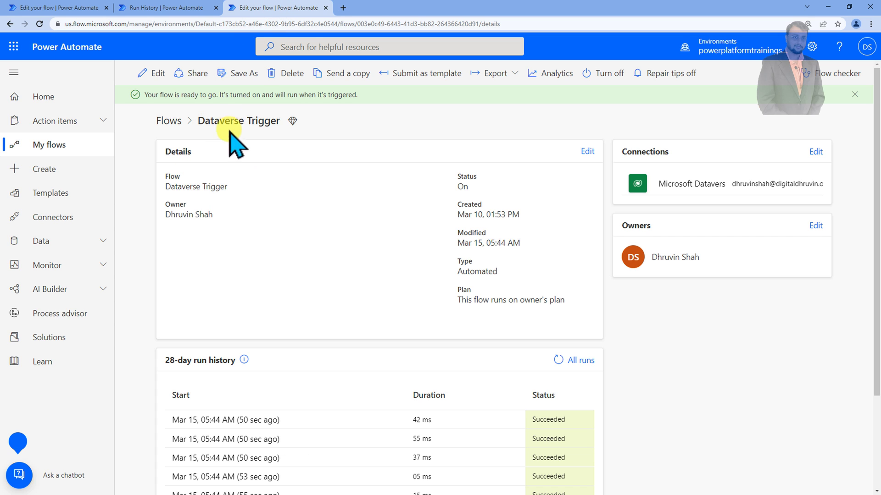
{"action": "scroll", "coordinate": [338, 364], "scroll_direction": "down", "scroll_amount": 2}
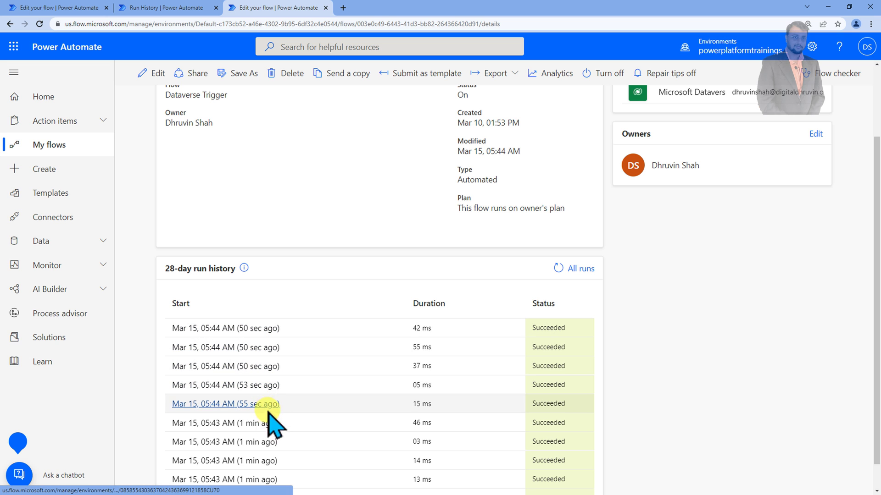
Manually run the Schedule-SQL Sync flow once more
{"action": "left_click", "coordinate": [172, 10]}
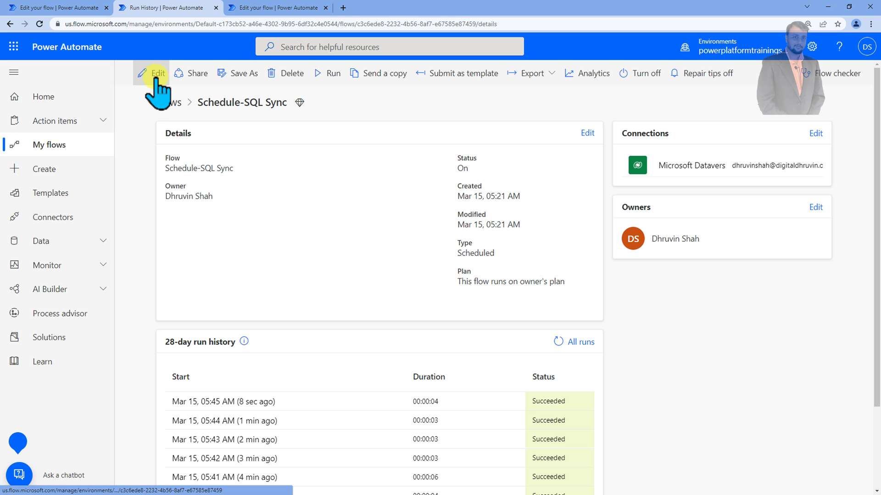
{"action": "left_click", "coordinate": [329, 74]}
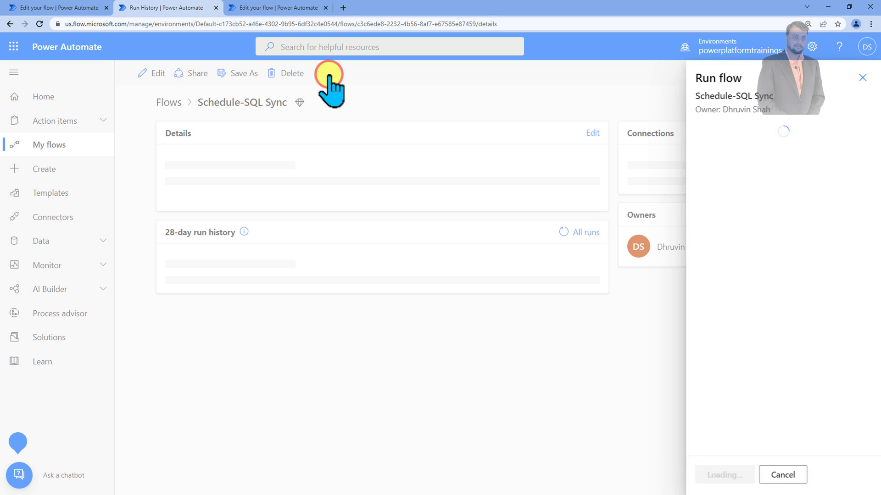
{"action": "left_click", "coordinate": [741, 473]}
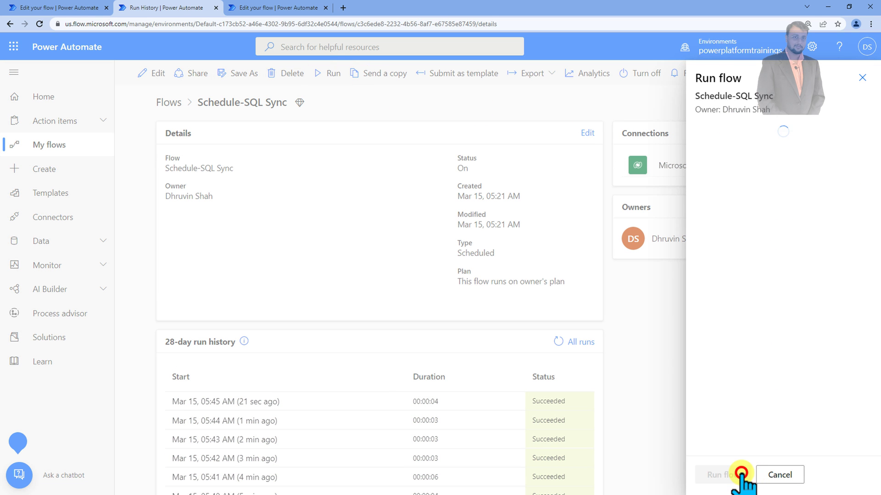
{"action": "left_click", "coordinate": [724, 474]}
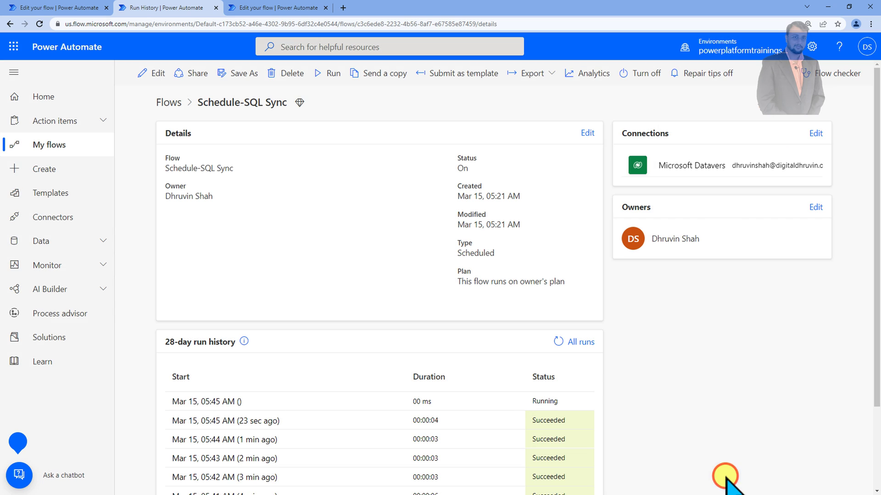
Inspect the 5:45:30 AM run's Apply to each and Update a row details, then check Dataverse Trigger history
{"action": "left_click", "coordinate": [204, 402]}
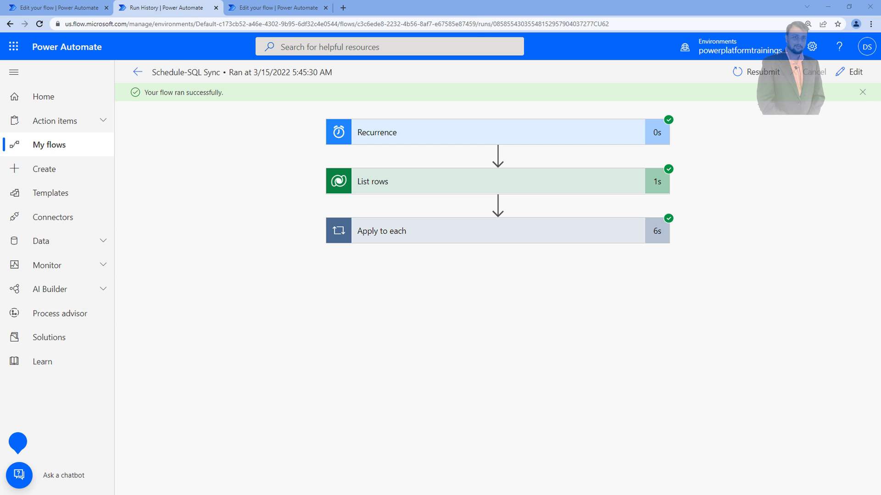
{"action": "left_click", "coordinate": [446, 234]}
{"action": "left_click", "coordinate": [459, 290]}
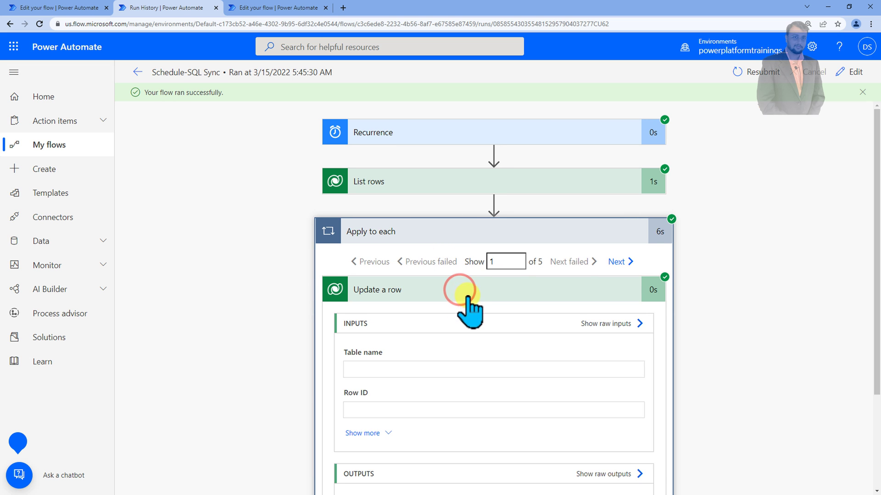
{"action": "scroll", "coordinate": [481, 324], "scroll_direction": "down", "scroll_amount": 4}
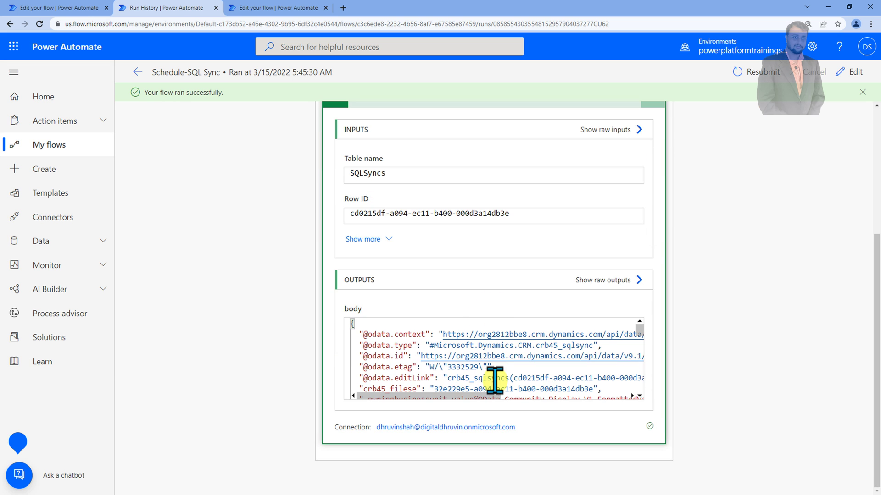
{"action": "left_click", "coordinate": [259, 7]}
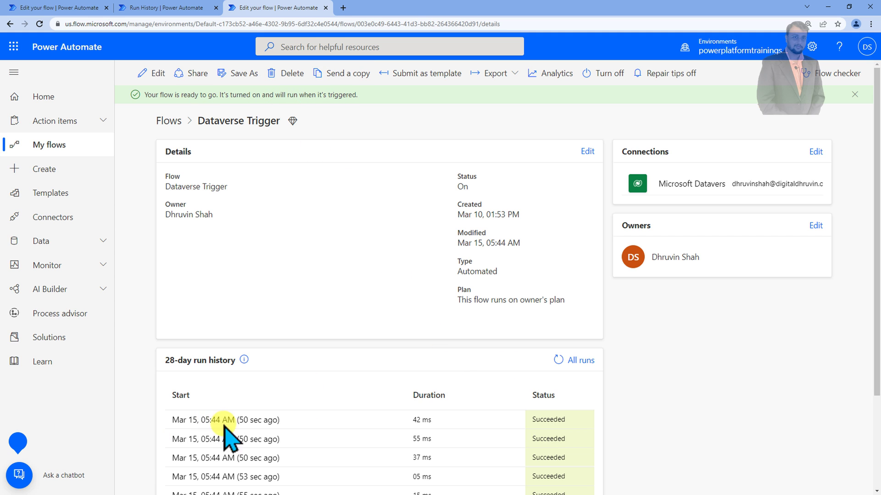
{"action": "left_click", "coordinate": [555, 362]}
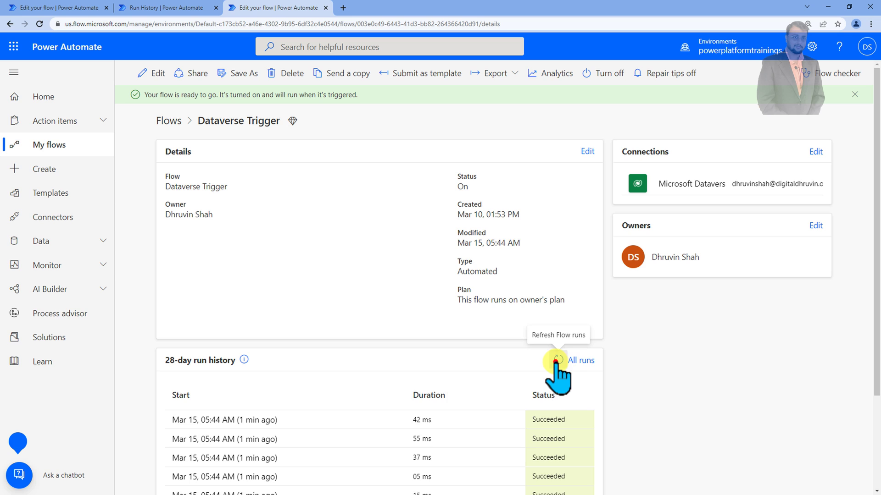
{"action": "left_click", "coordinate": [556, 362]}
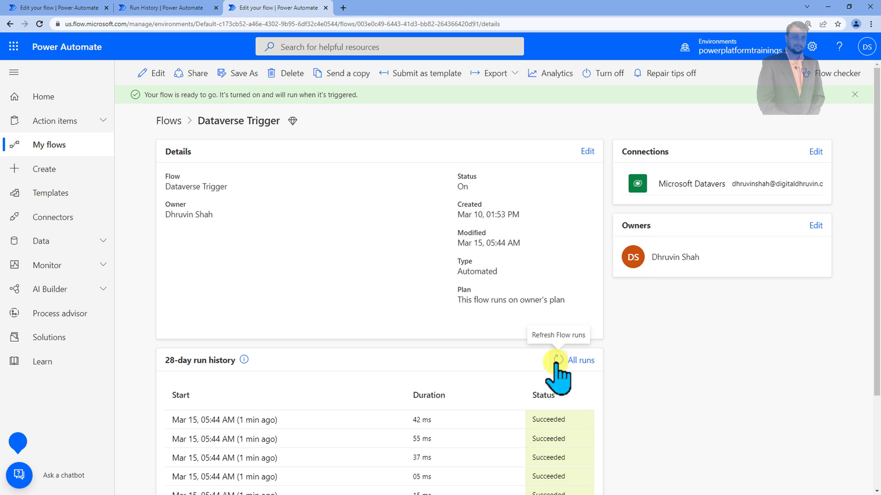